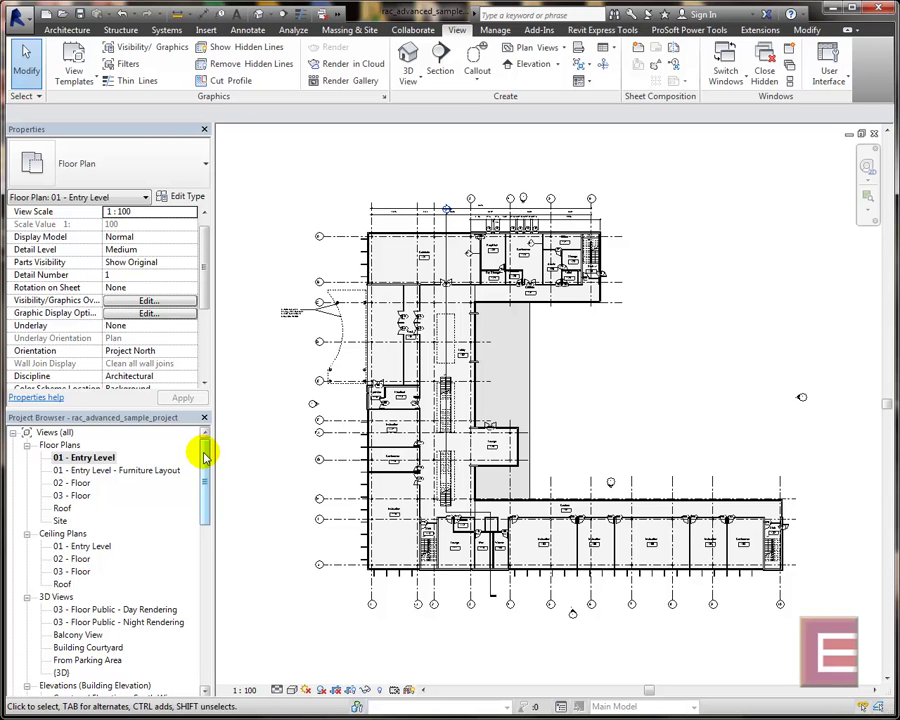
- Open the 01 - Entry Level floor plan, followed by the 01 - Entry Level - Furniture Layout plan
{"action": "mouse_move", "coordinate": [204, 455]}
{"action": "left_mouse_down"}
{"action": "mouse_move", "coordinate": [205, 490]}
{"action": "mouse_move", "coordinate": [203, 452]}
{"action": "left_mouse_up"}
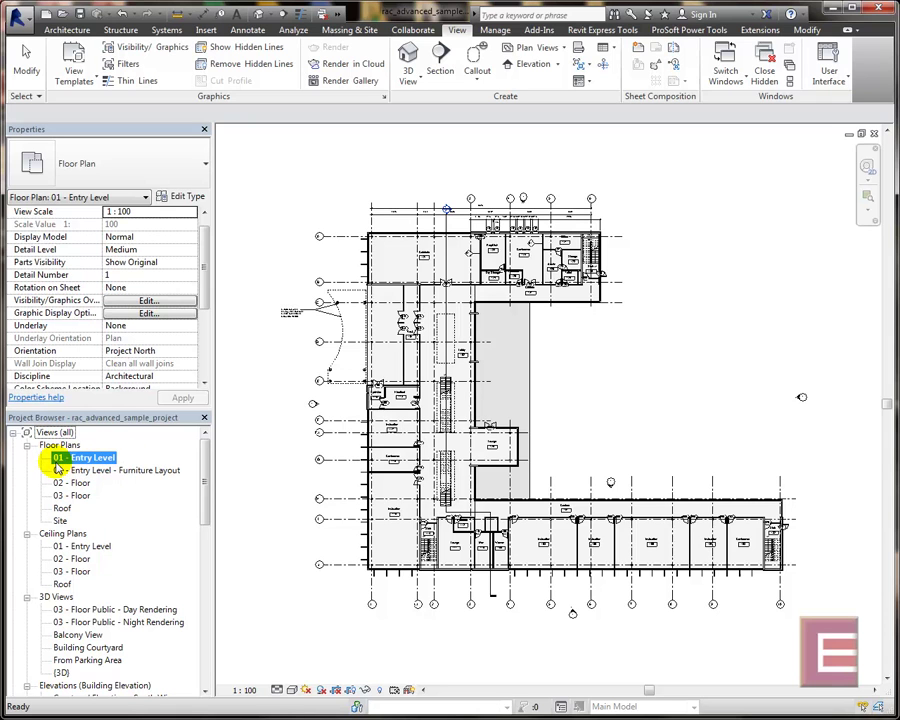
{"action": "double_click", "coordinate": [107, 461]}
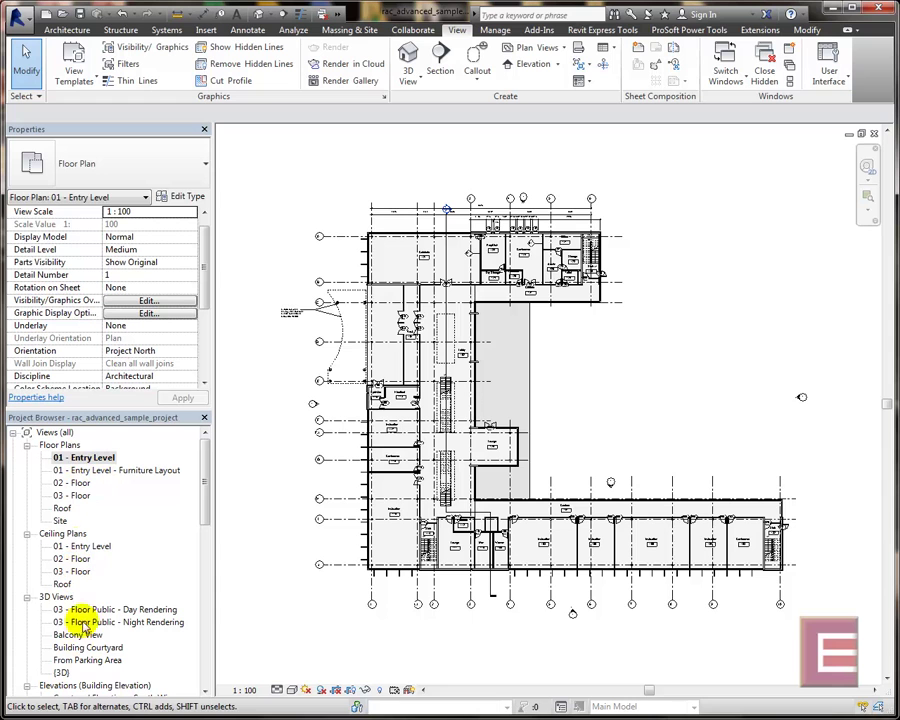
{"action": "double_click", "coordinate": [99, 472]}
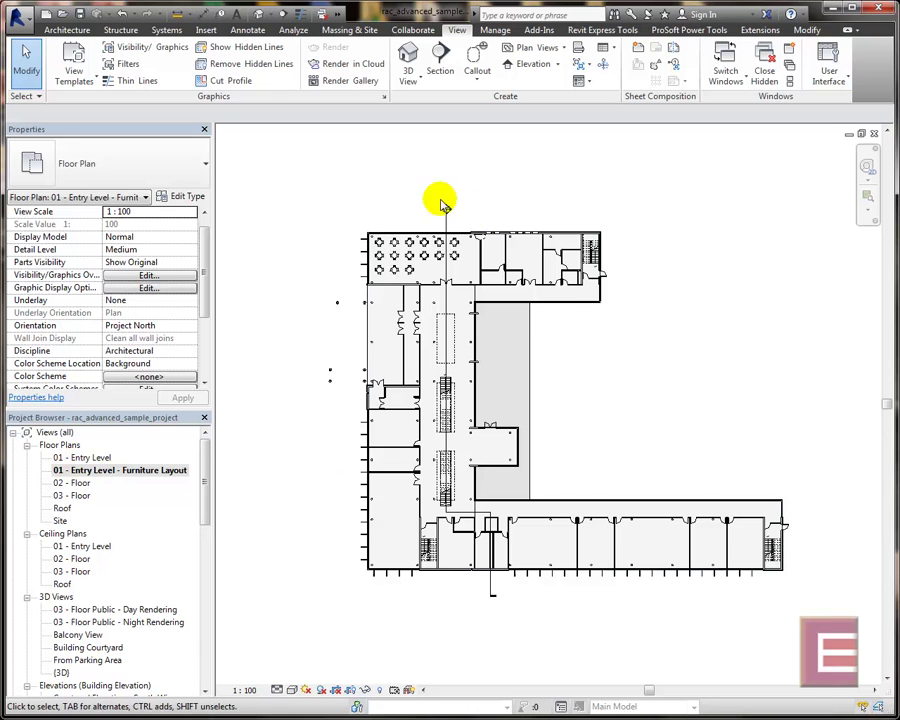
- Look through the project's view categories from 3D views and elevations down to schedules, sheets, families and groups
{"action": "left_click_drag", "start_coordinate": [202, 454], "coordinate": [203, 462]}
{"action": "left_click_drag", "start_coordinate": [201, 455], "coordinate": [201, 466]}
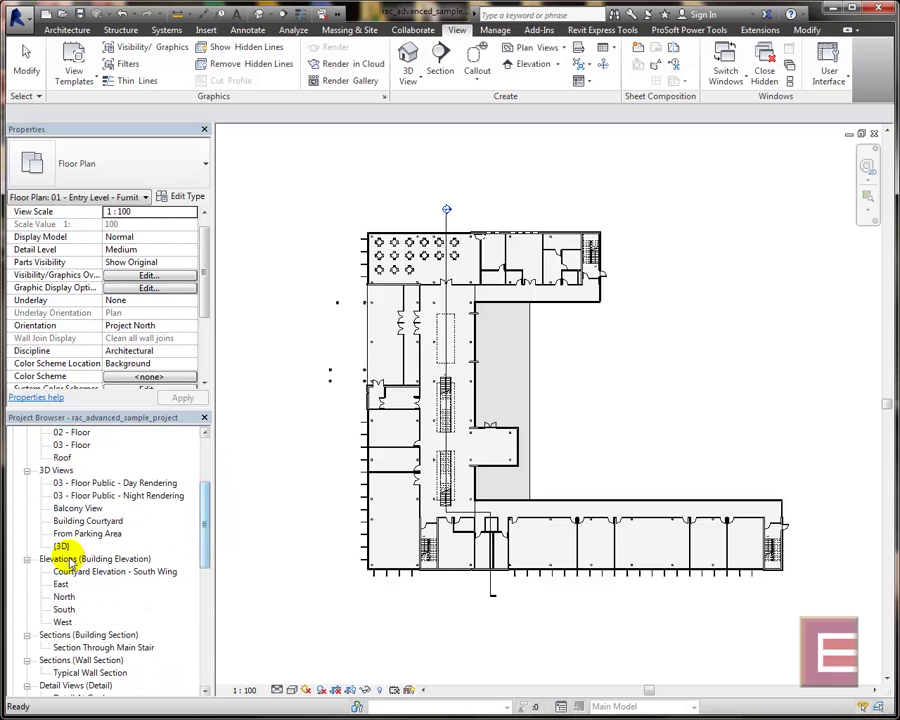
{"action": "left_click_drag", "start_coordinate": [202, 534], "coordinate": [168, 562]}
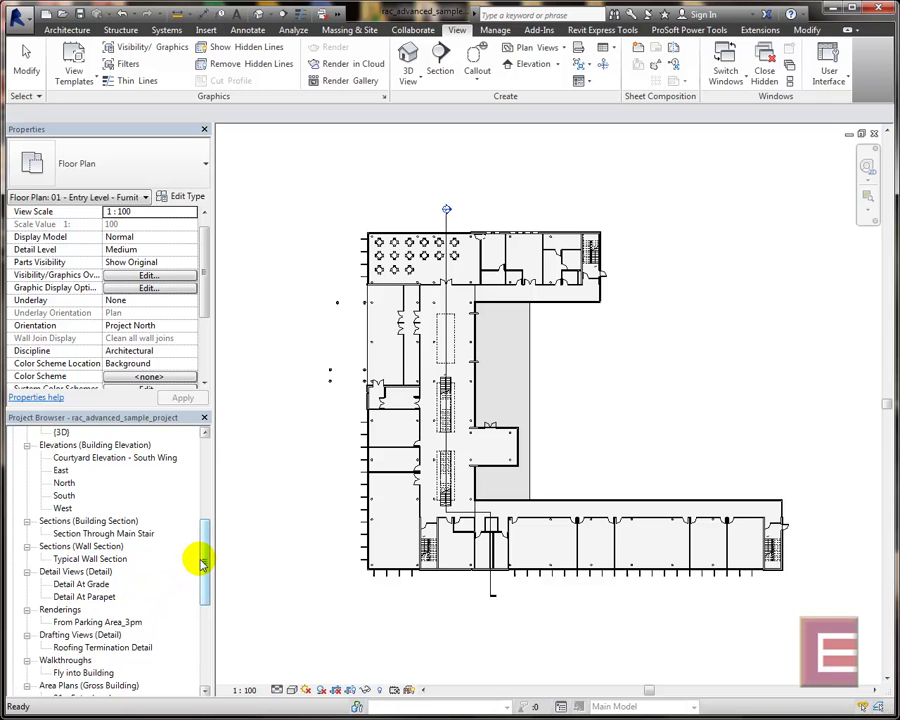
{"action": "left_click_drag", "start_coordinate": [203, 565], "coordinate": [207, 603]}
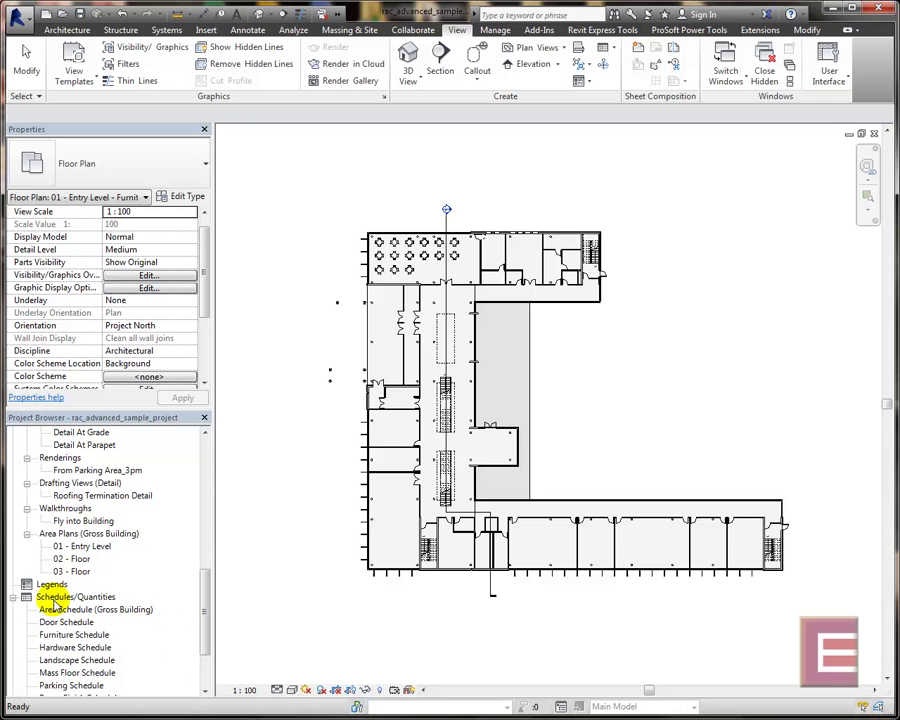
{"action": "left_click_drag", "start_coordinate": [207, 593], "coordinate": [202, 630]}
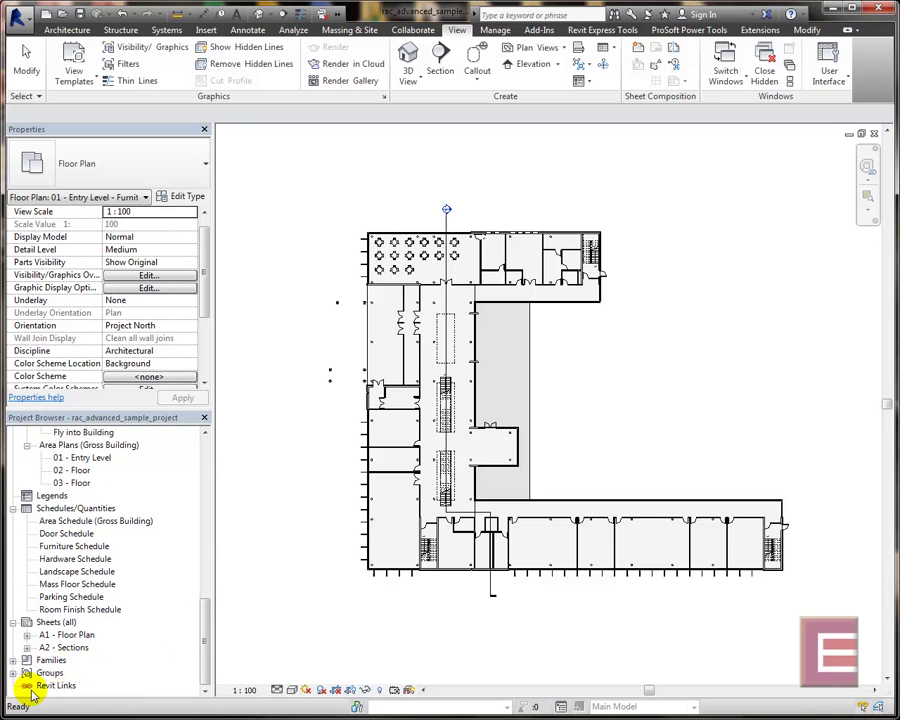
- Inspect the contents of the Families and Groups branches in the project tree, collapsing Families again
{"action": "left_click", "coordinate": [13, 660]}
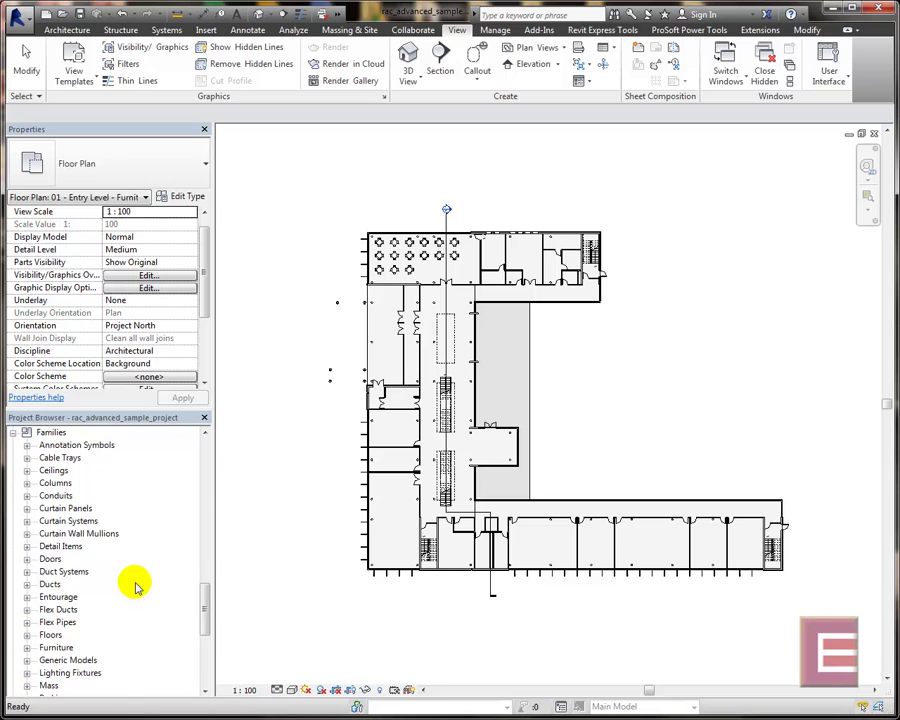
{"action": "mouse_move", "coordinate": [203, 589]}
{"action": "left_mouse_down"}
{"action": "mouse_move", "coordinate": [203, 613]}
{"action": "mouse_move", "coordinate": [208, 575]}
{"action": "left_mouse_up"}
{"action": "left_click", "coordinate": [13, 521]}
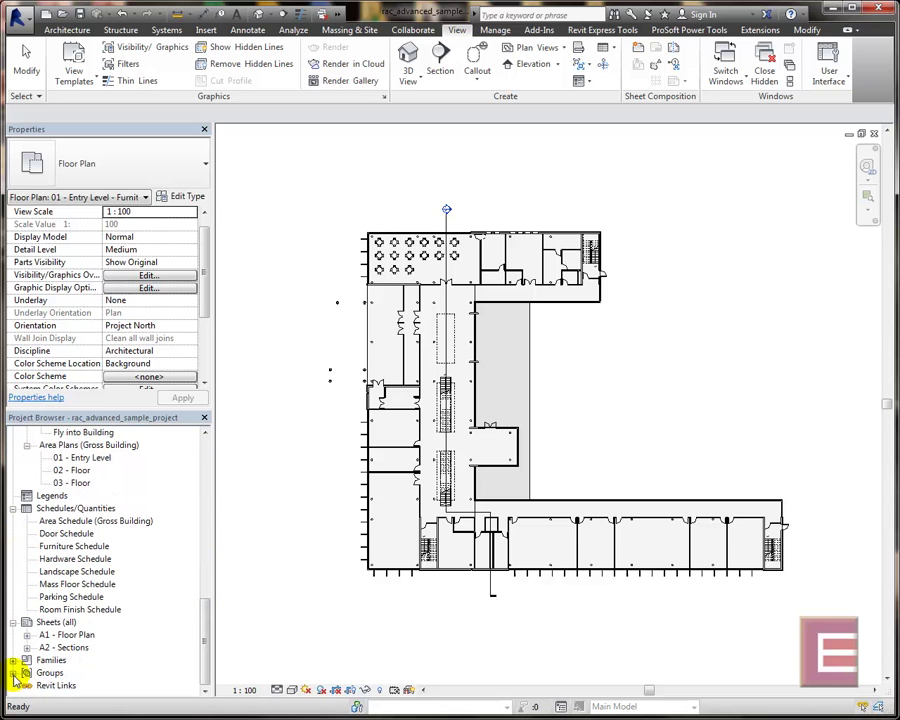
{"action": "left_click", "coordinate": [13, 673]}
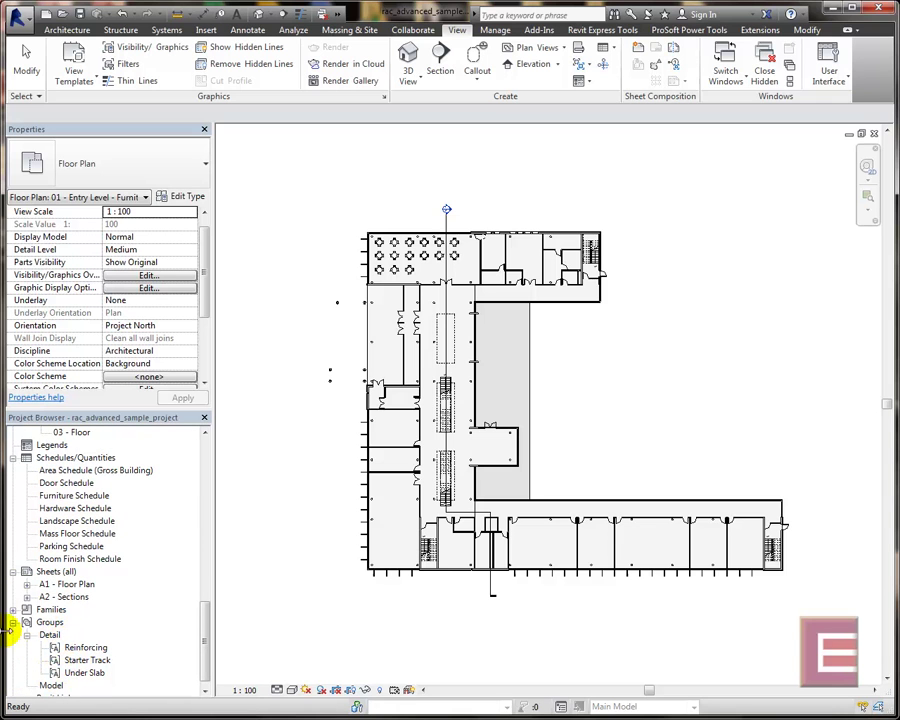
{"action": "left_click_drag", "start_coordinate": [204, 612], "coordinate": [203, 447]}
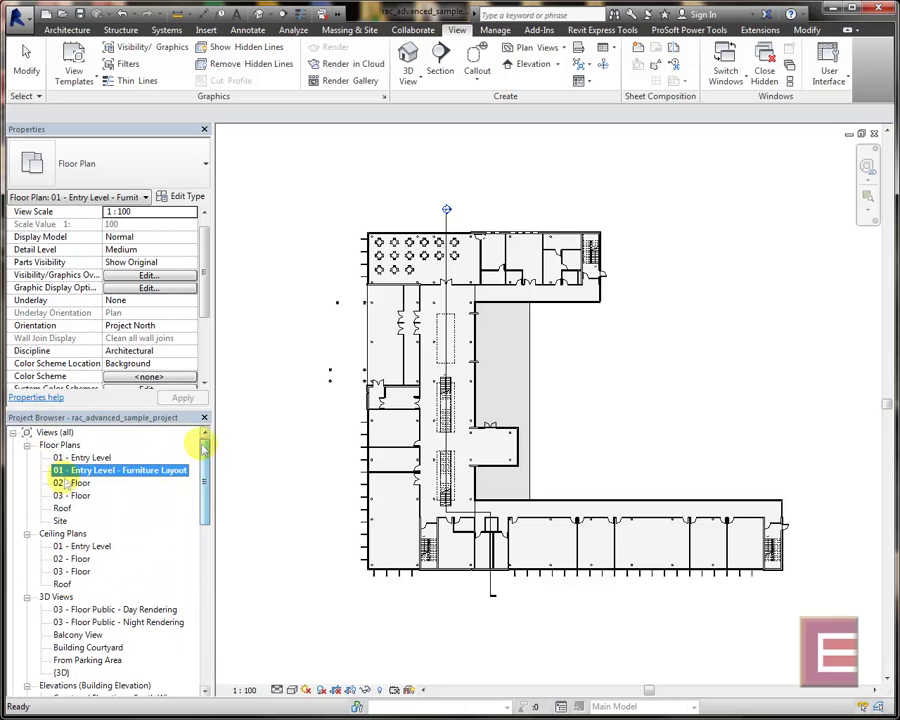
- Open the 01 - Entry Level floor plan and the South building elevation
{"action": "double_click", "coordinate": [86, 459]}
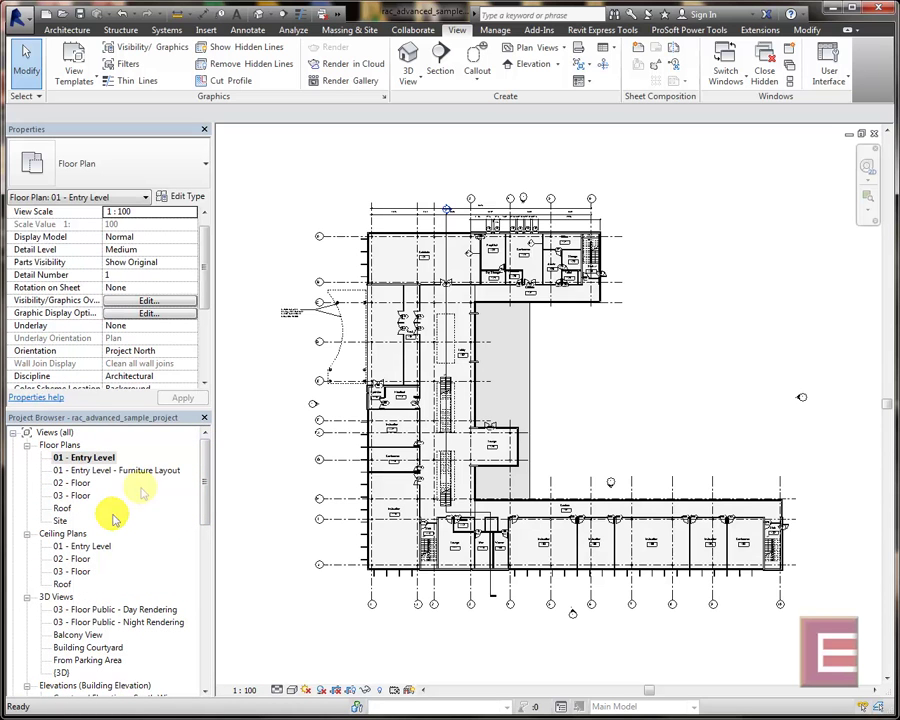
{"action": "left_click_drag", "start_coordinate": [203, 474], "coordinate": [177, 530]}
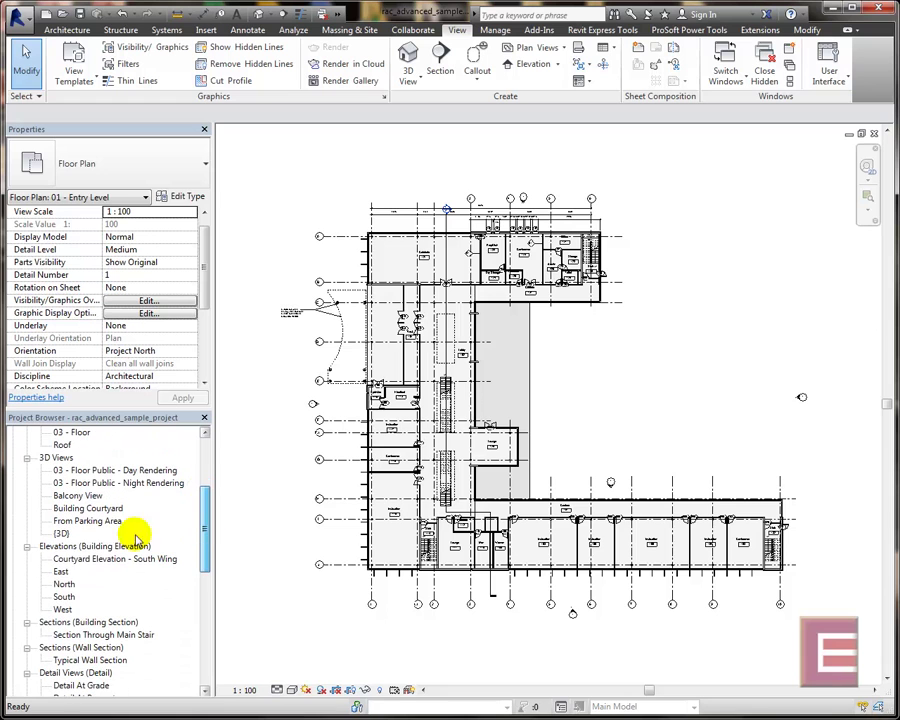
{"action": "left_click", "coordinate": [64, 574]}
{"action": "double_click", "coordinate": [63, 597]}
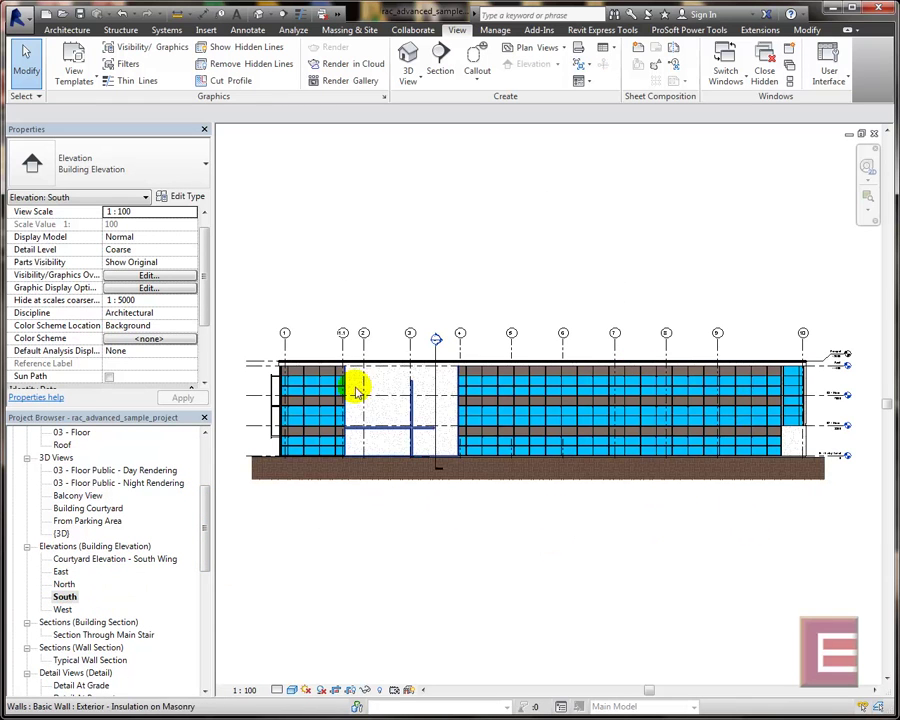
- Open the Section Through Main Stair view and restore the maximized view windows to floating size
{"action": "mouse_move", "coordinate": [207, 516]}
{"action": "left_mouse_down"}
{"action": "mouse_move", "coordinate": [203, 462]}
{"action": "mouse_move", "coordinate": [208, 531]}
{"action": "left_mouse_up"}
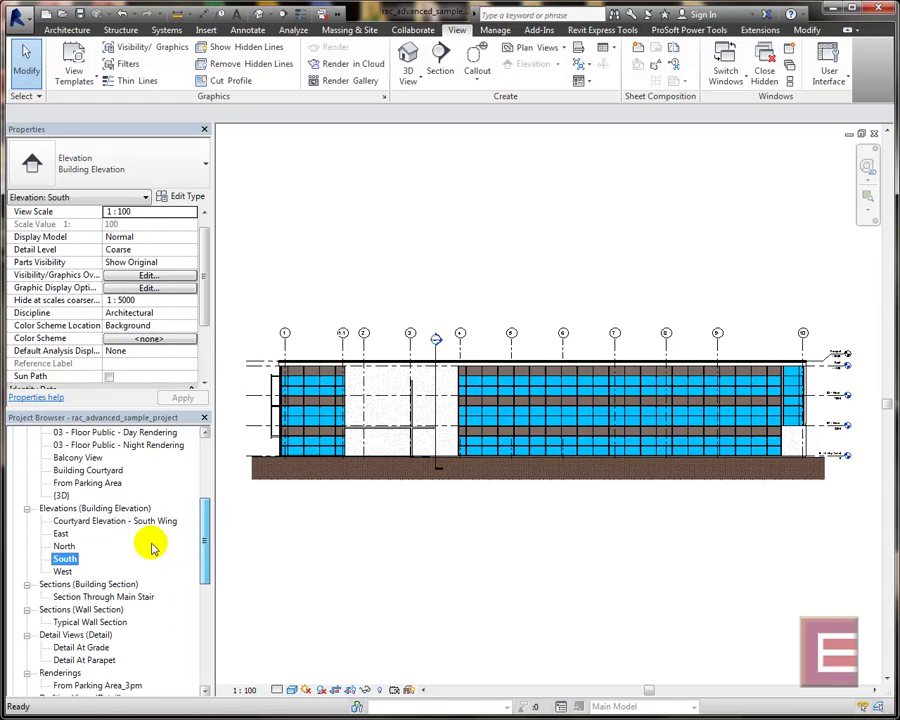
{"action": "left_click", "coordinate": [91, 597]}
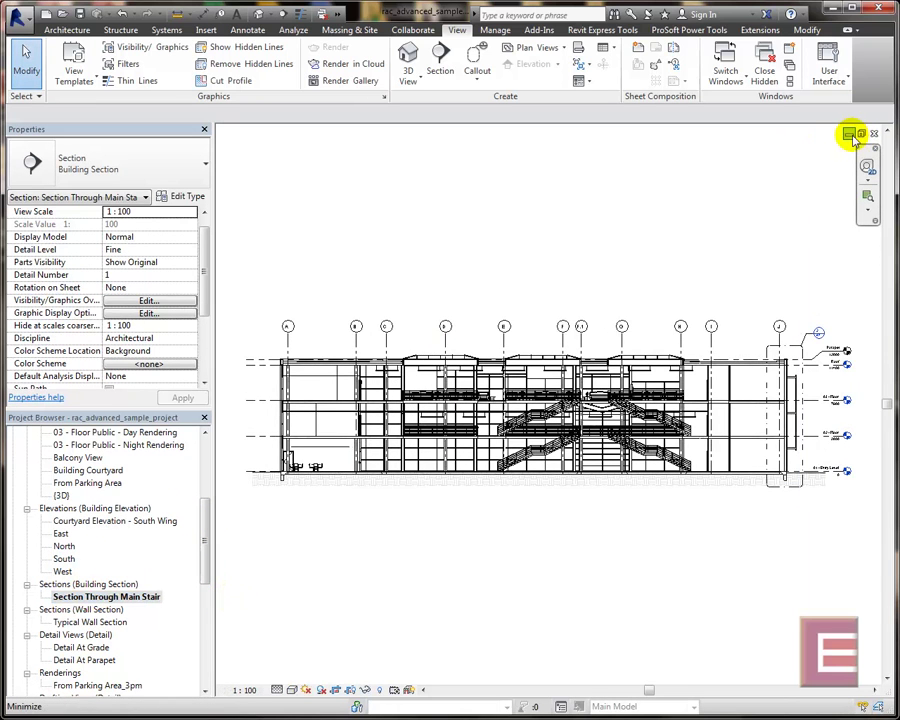
{"action": "left_click", "coordinate": [861, 134]}
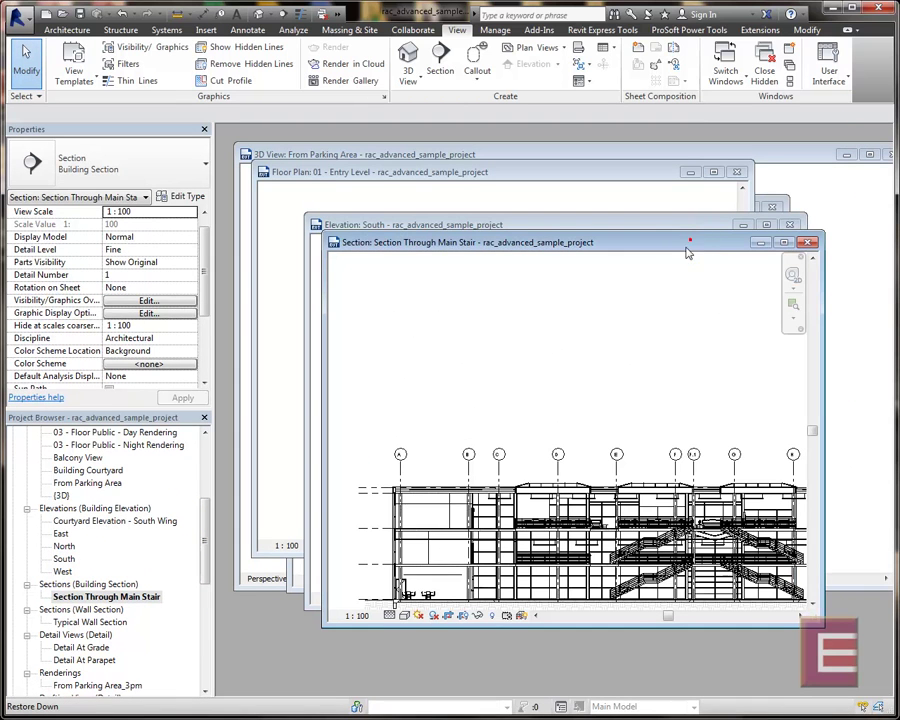
- Bring the overlapping floor plan windows forward, shift the Furniture Layout window, and maximize the 01 - Entry Level plan
{"action": "left_click", "coordinate": [706, 225]}
{"action": "left_click", "coordinate": [660, 174]}
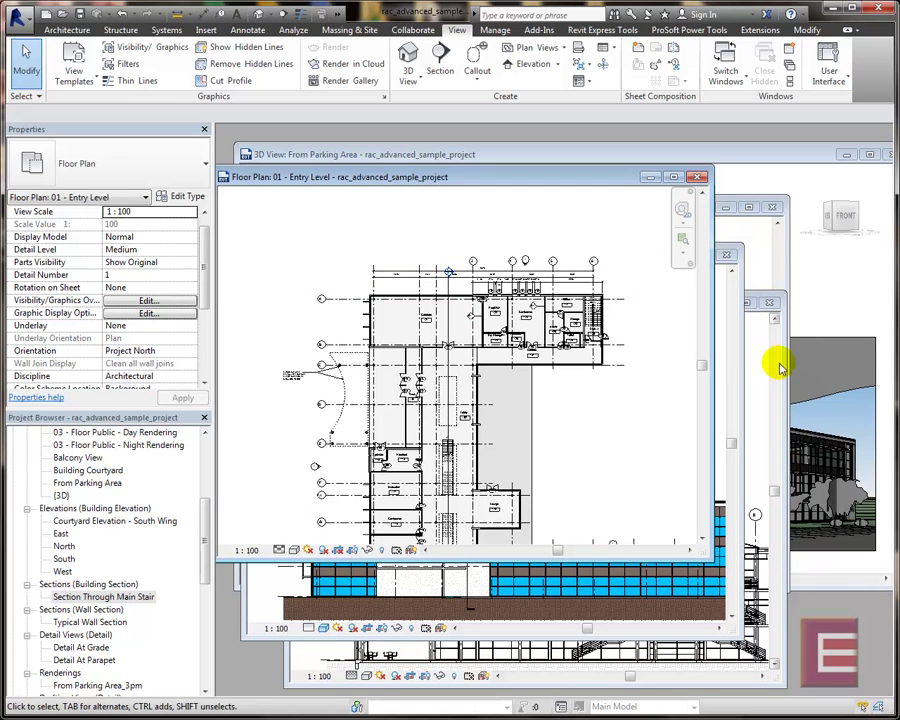
{"action": "left_click", "coordinate": [763, 244]}
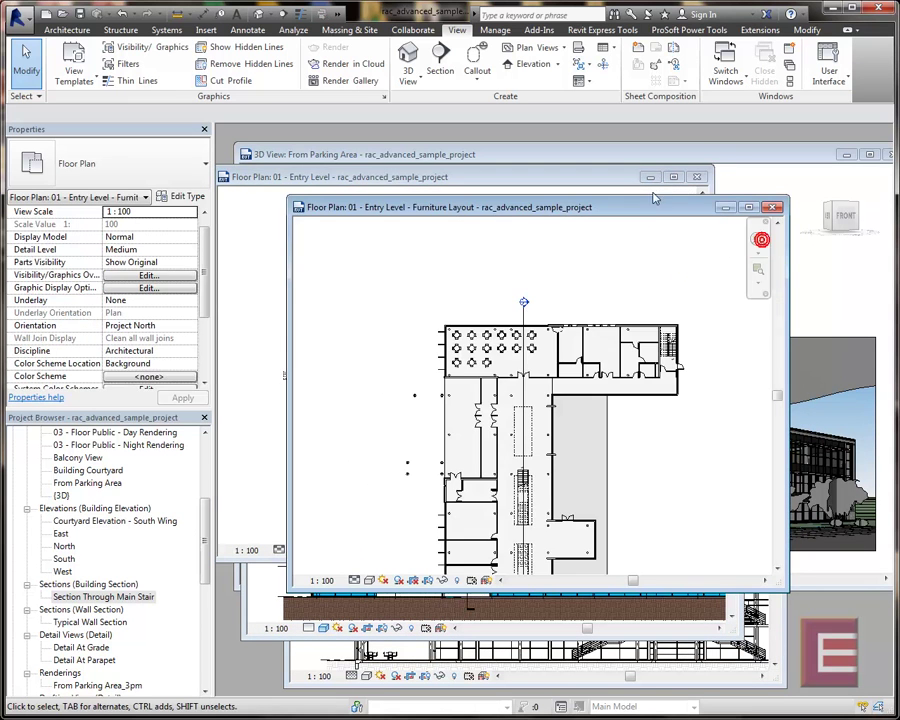
{"action": "left_click_drag", "start_coordinate": [655, 211], "coordinate": [691, 263]}
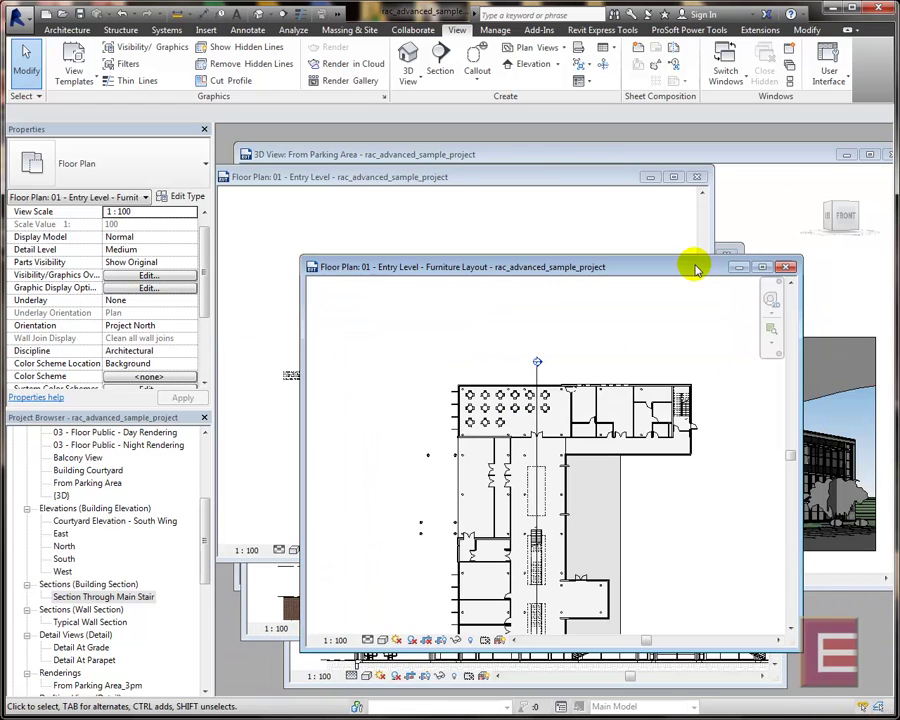
{"action": "left_click", "coordinate": [563, 180]}
{"action": "double_click", "coordinate": [547, 177]}
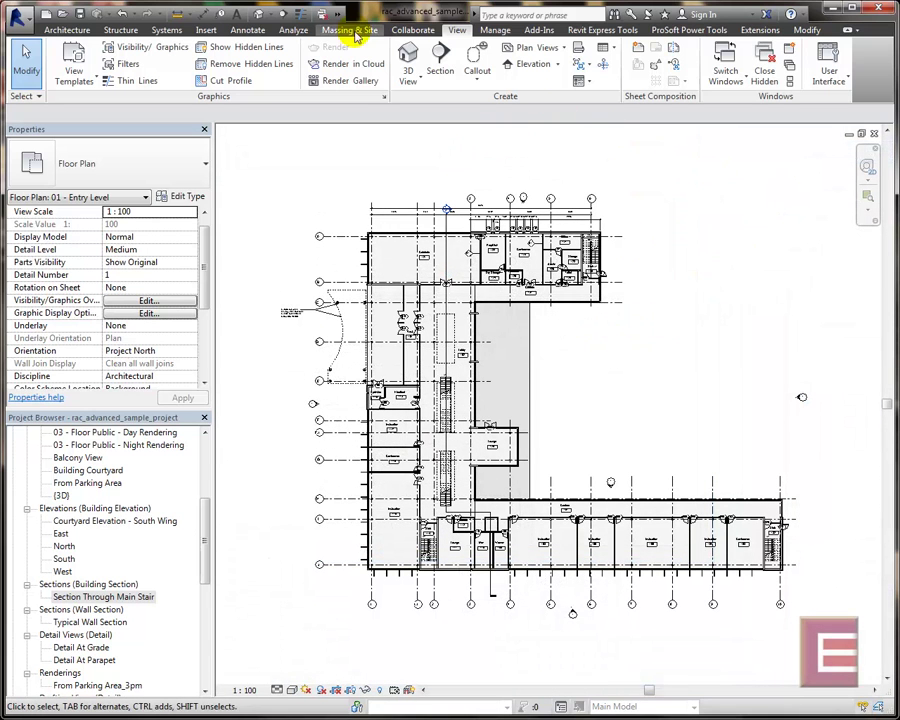
- Close all hidden view windows and keep the 01 - Entry Level floor plan as the active, maximized view
{"action": "left_click", "coordinate": [323, 17]}
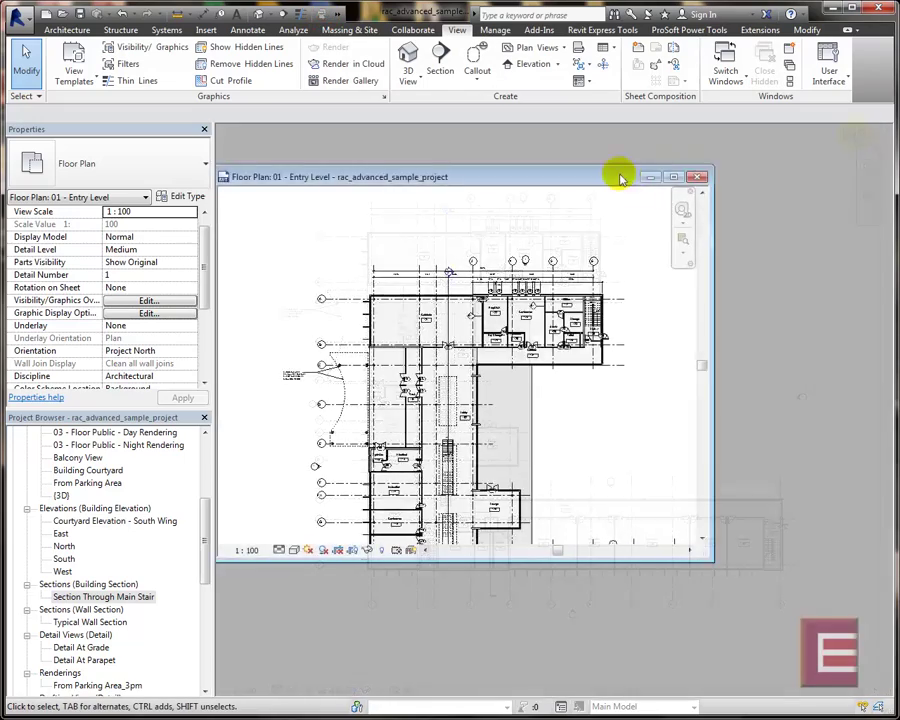
{"action": "left_click_drag", "start_coordinate": [620, 178], "coordinate": [681, 161]}
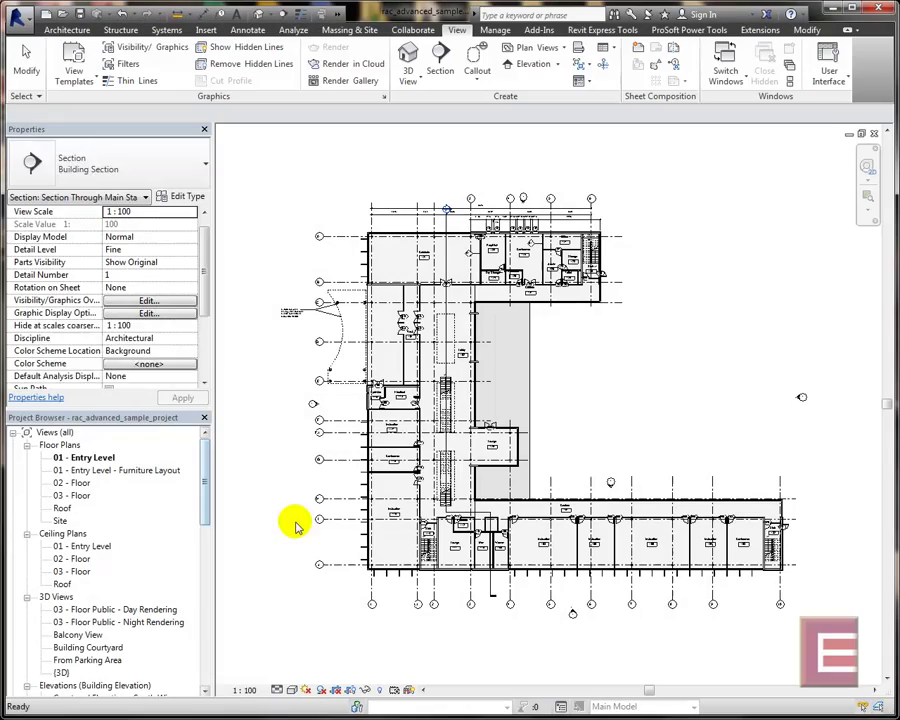
{"action": "left_click", "coordinate": [295, 524]}
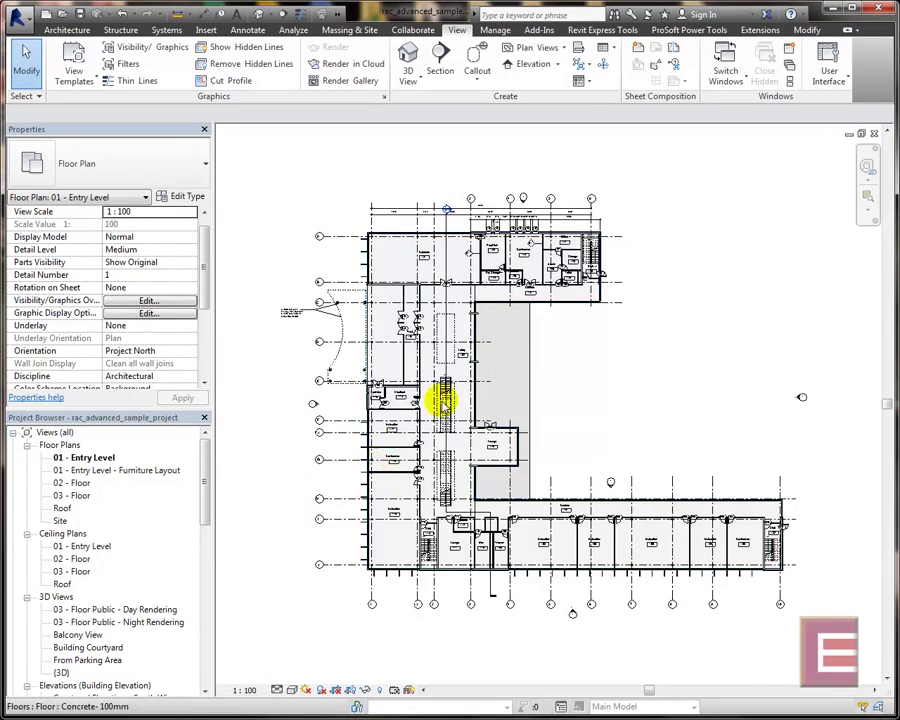
- Open the main stair section directly from its section head (1/A2) above the Cafeteria in the entry level plan
{"action": "scroll", "coordinate": [432, 310], "scroll_direction": "up", "scroll_amount": 1}
{"action": "scroll", "coordinate": [432, 310], "scroll_direction": "up", "scroll_amount": 2}
{"action": "middle_click_drag", "start_coordinate": [436, 315], "coordinate": [460, 527]}
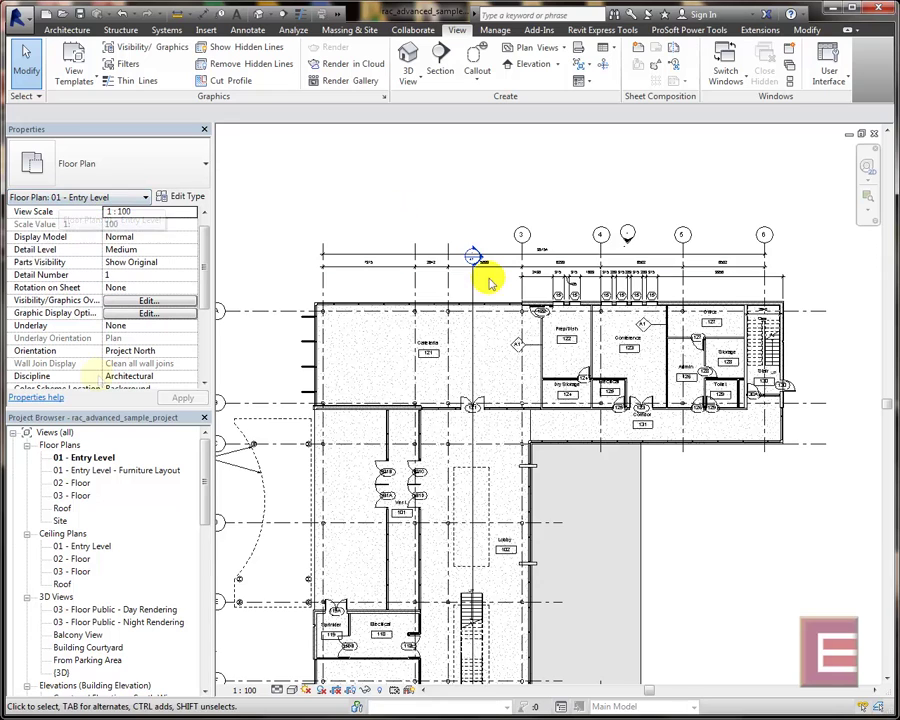
{"action": "scroll", "coordinate": [487, 277], "scroll_direction": "up", "scroll_amount": 5}
{"action": "middle_click_drag", "start_coordinate": [486, 275], "coordinate": [498, 366]}
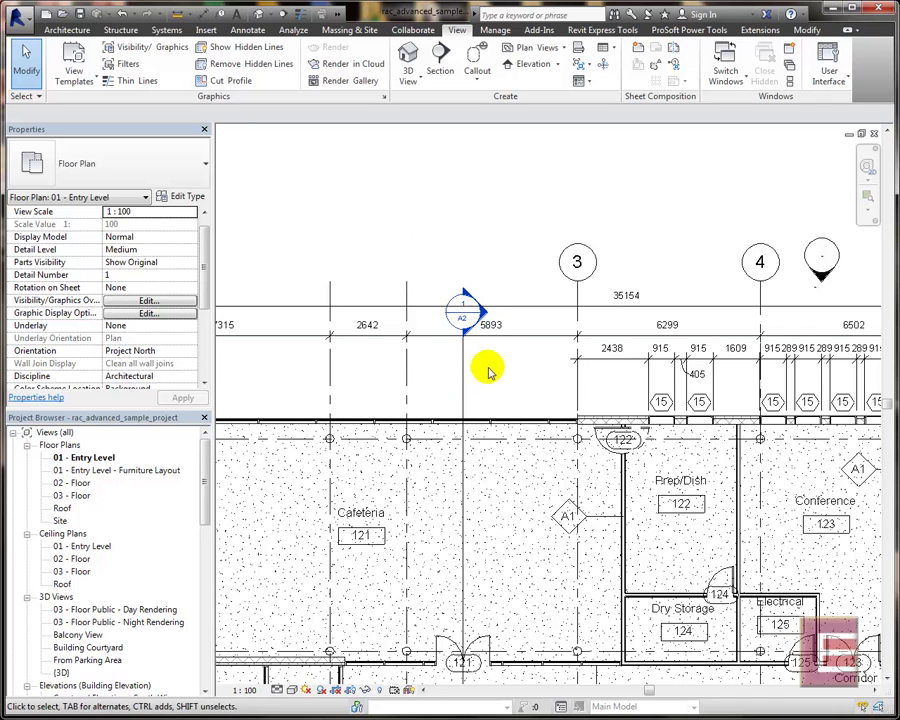
{"action": "double_click", "coordinate": [465, 318]}
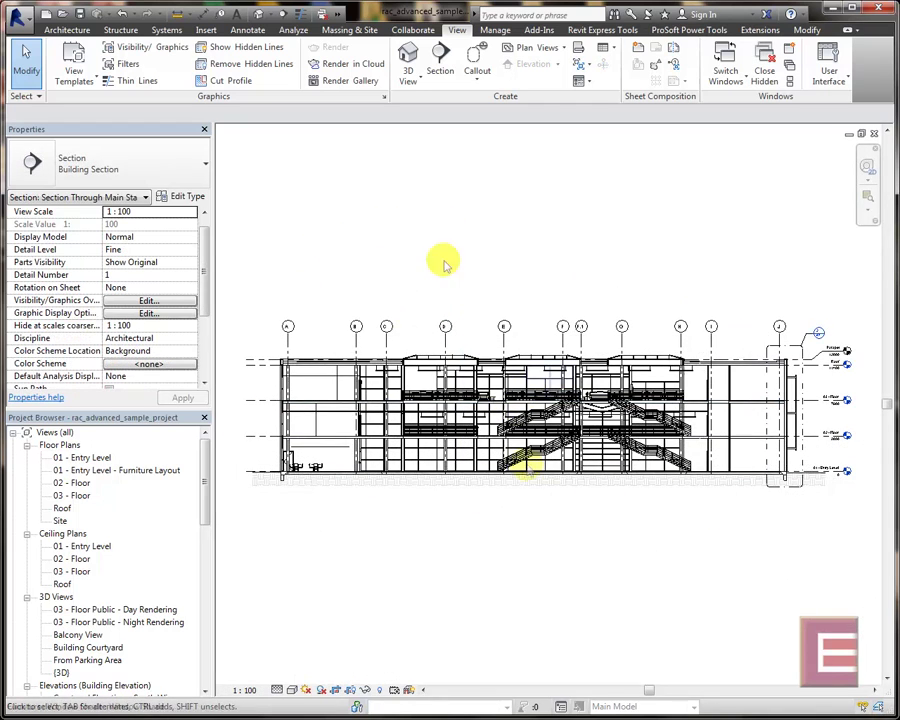
- Open the 03 - Floor plan directly from its level head in the section view
{"action": "middle_click_drag", "start_coordinate": [669, 444], "coordinate": [531, 449]}
{"action": "scroll", "coordinate": [714, 447], "scroll_direction": "up", "scroll_amount": 1}
{"action": "scroll", "coordinate": [714, 447], "scroll_direction": "up", "scroll_amount": 4}
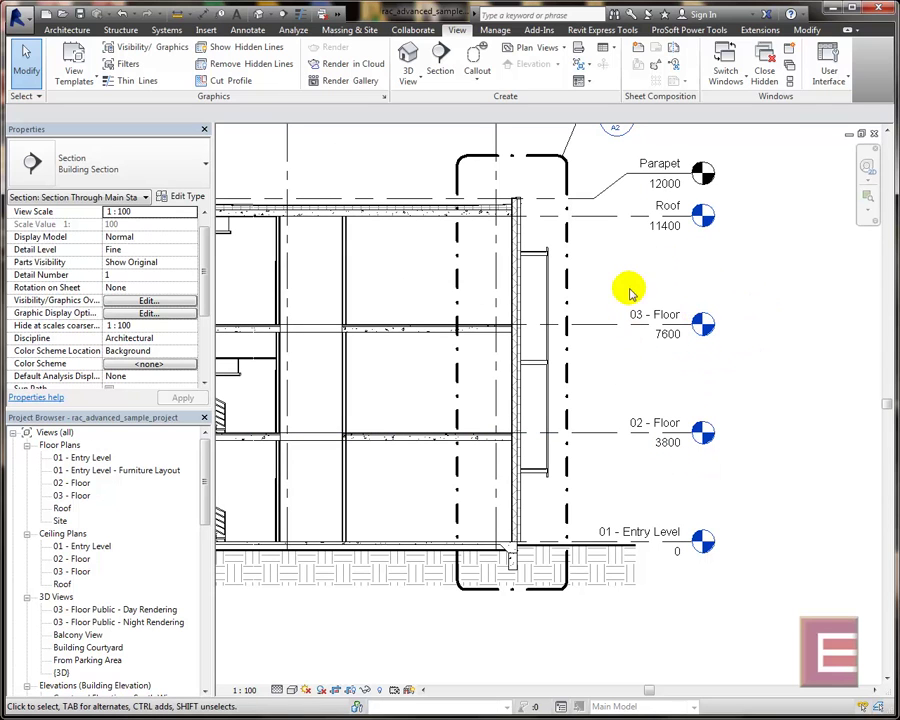
{"action": "double_click", "coordinate": [703, 326]}
- Create a rectangular detail callout around Instruction room 306 in the 03 - Floor plan
{"action": "scroll", "coordinate": [673, 420], "scroll_direction": "down", "scroll_amount": 1}
{"action": "middle_click_drag", "start_coordinate": [673, 420], "coordinate": [585, 348]}
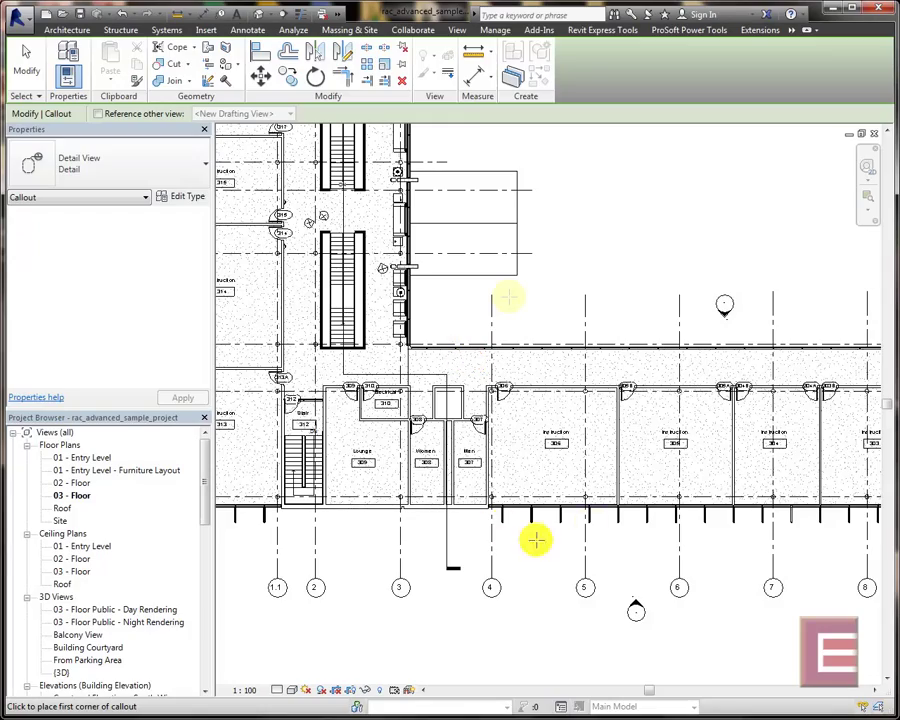
{"action": "left_click", "coordinate": [457, 31]}
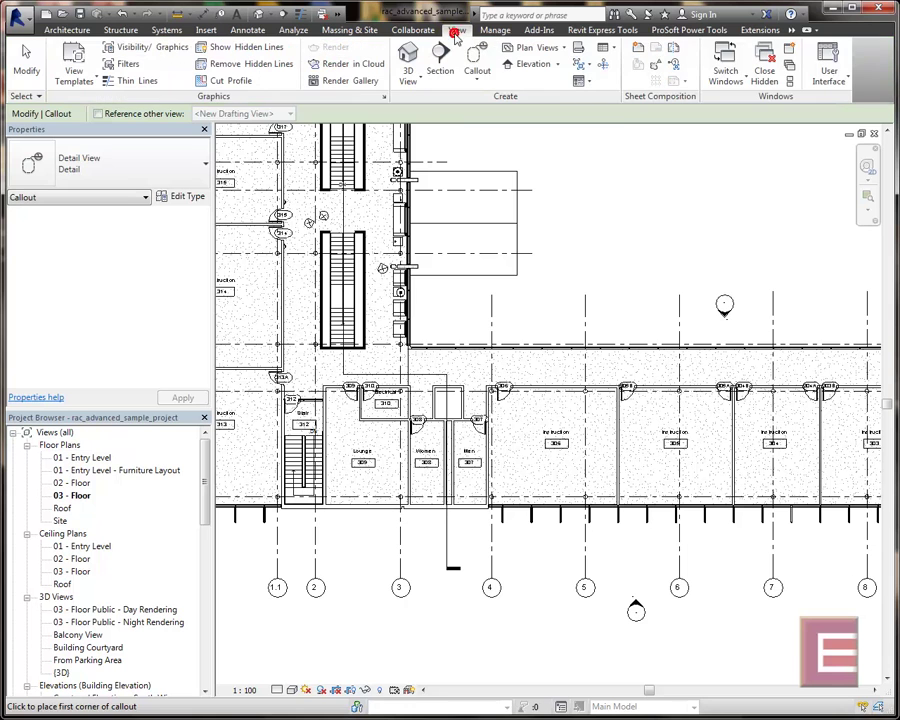
{"action": "left_click", "coordinate": [477, 56]}
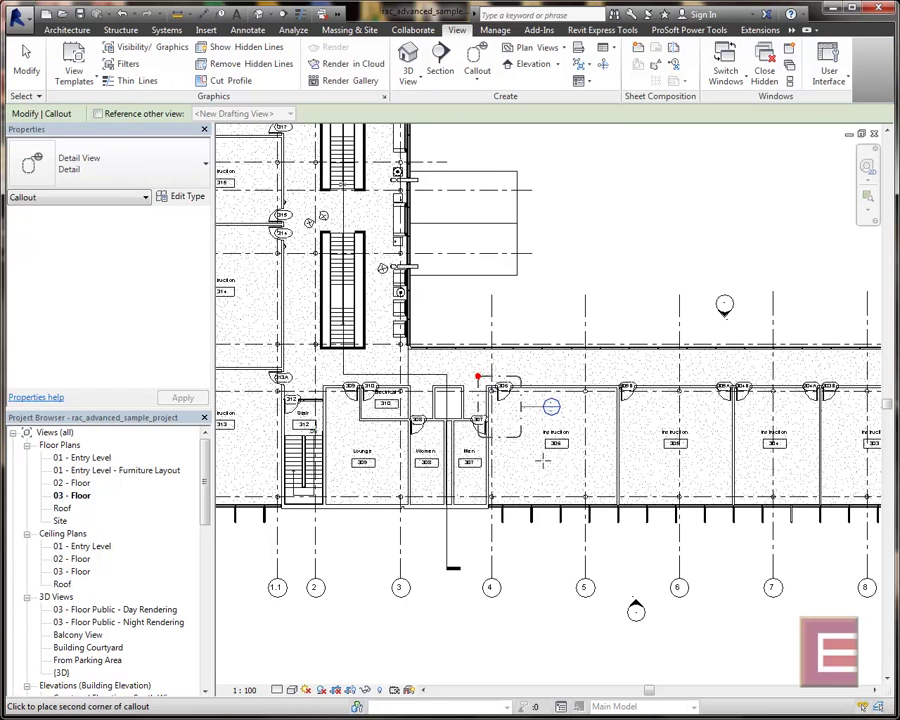
{"action": "left_click", "coordinate": [633, 518]}
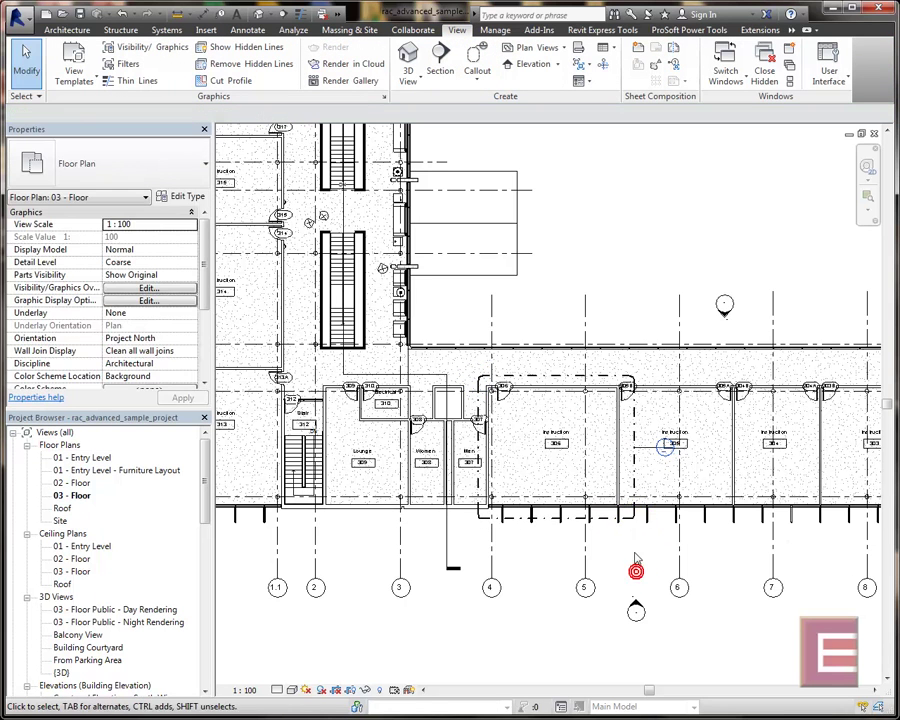
- Open the detail view of the callout around room 306 from its callout head
{"action": "scroll", "coordinate": [673, 436], "scroll_direction": "up", "scroll_amount": 5}
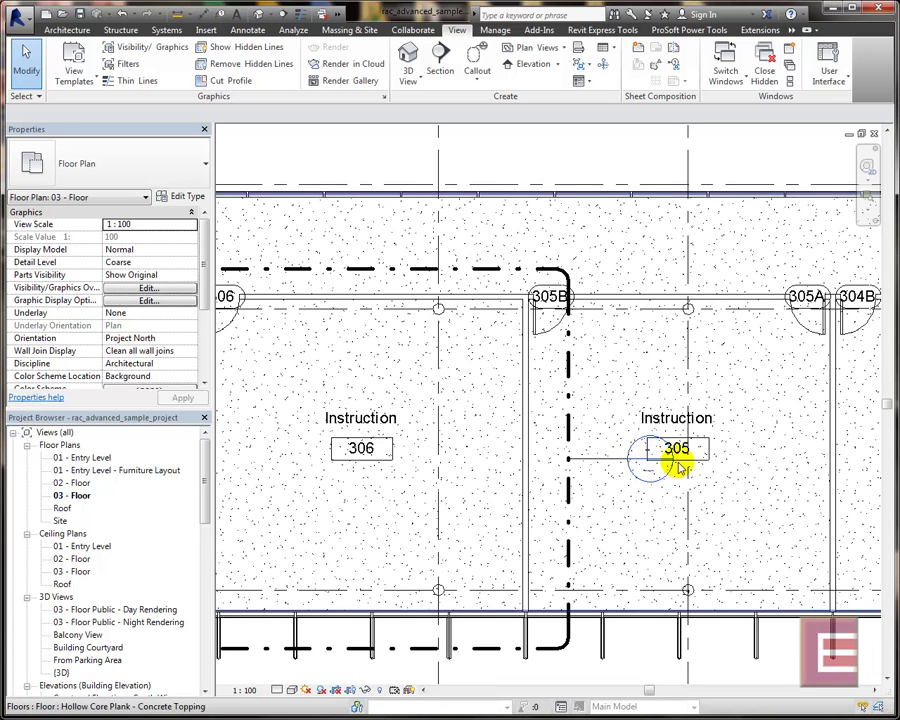
{"action": "double_click", "coordinate": [635, 462]}
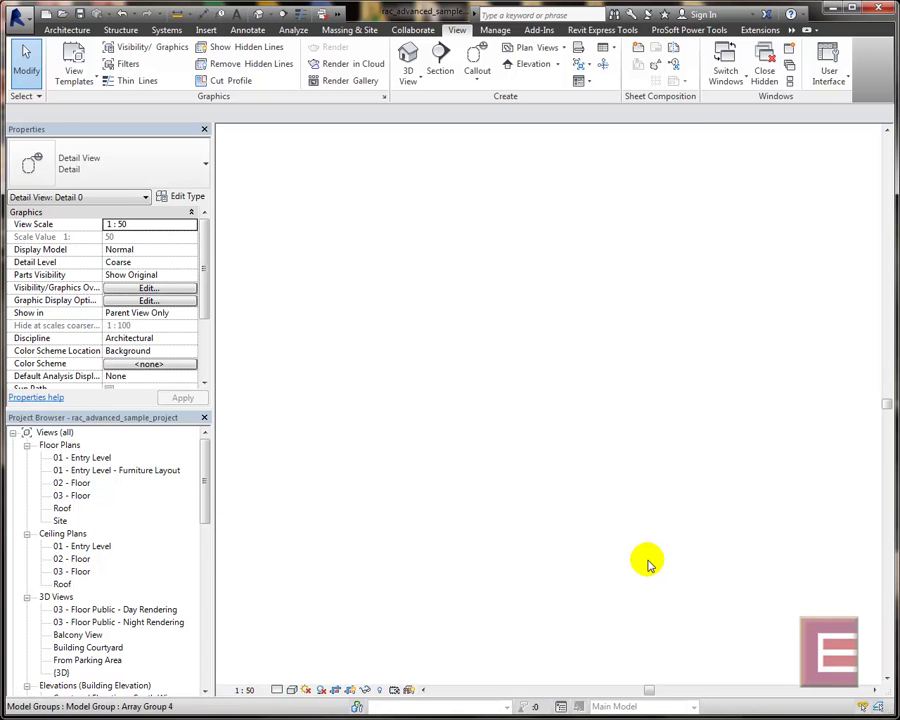
{"action": "scroll", "coordinate": [486, 438], "scroll_direction": "down", "scroll_amount": 3}
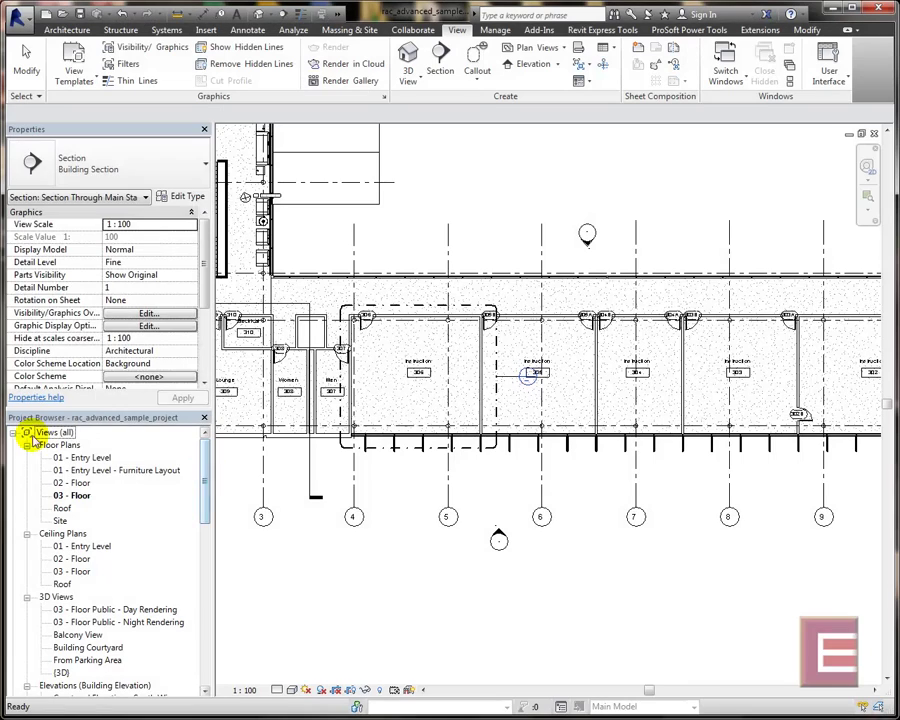
- Search all project views for "section" and advance through the matches to Section Through Main Stair
{"action": "right_click", "coordinate": [42, 436]}
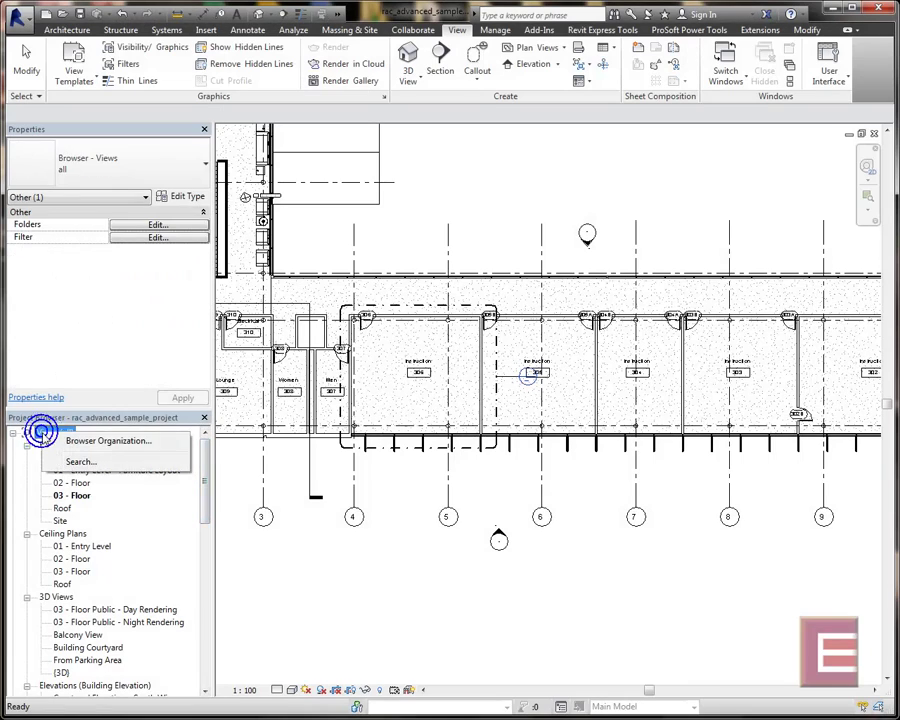
{"action": "left_click", "coordinate": [202, 472]}
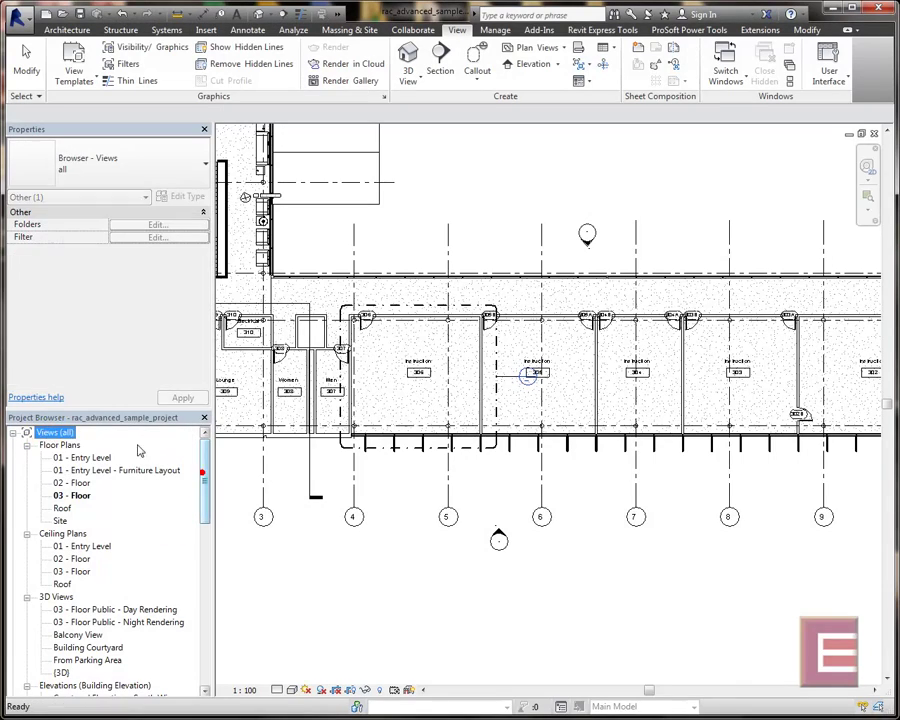
{"action": "right_click", "coordinate": [46, 433]}
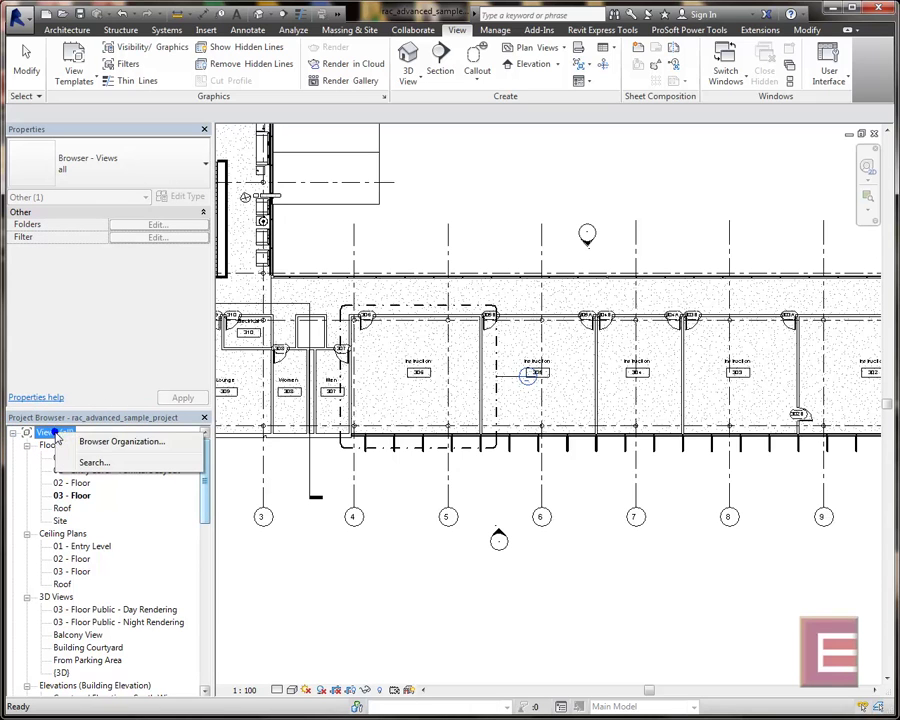
{"action": "left_click", "coordinate": [92, 465]}
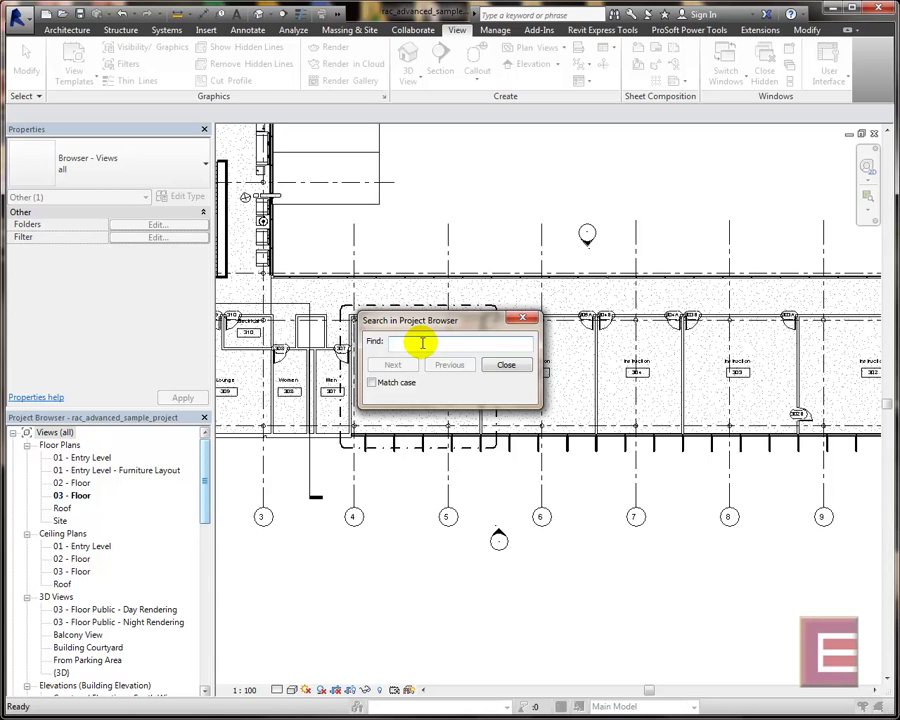
{"action": "type", "text": "section"}
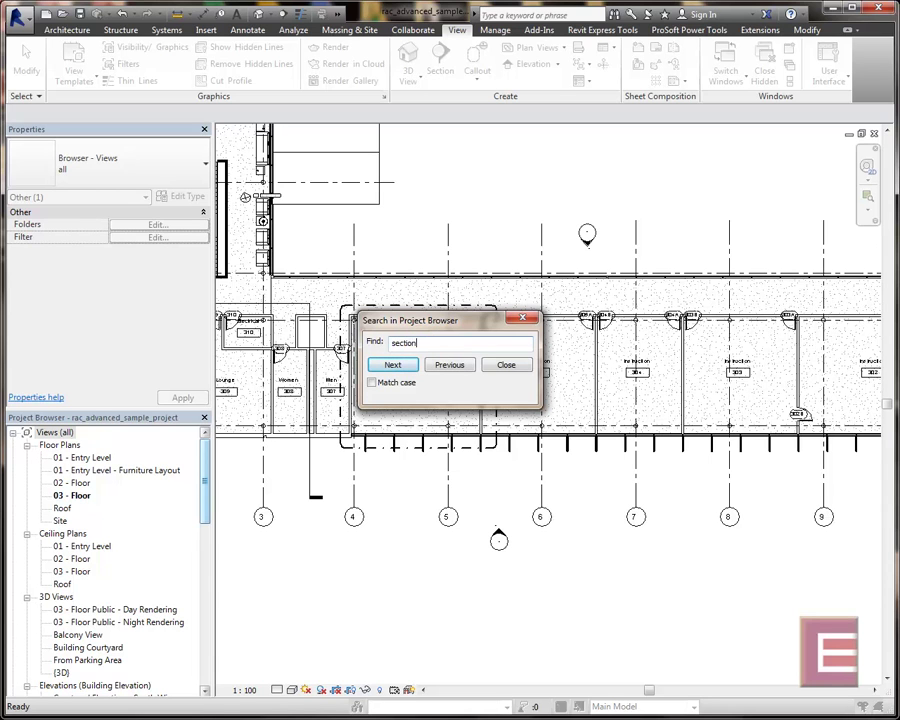
{"action": "left_click", "coordinate": [398, 364]}
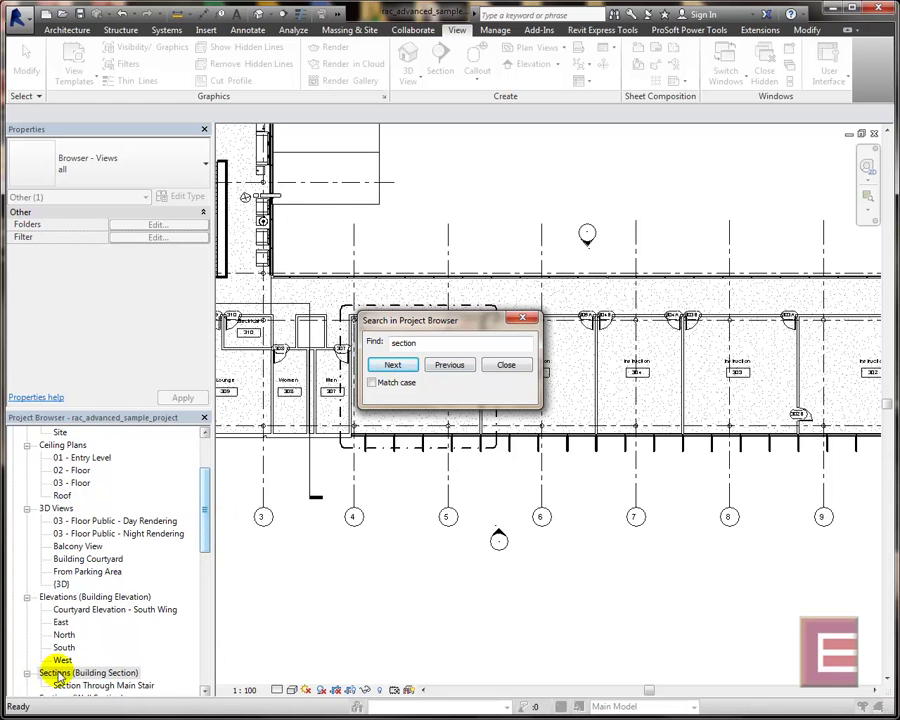
{"action": "left_click", "coordinate": [398, 366]}
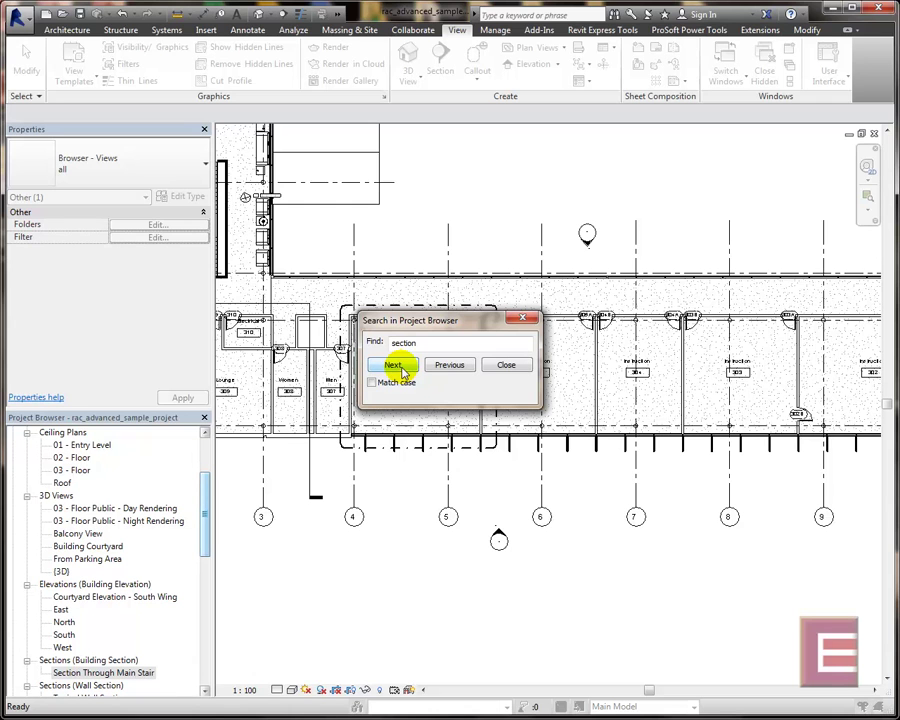
- Try the search with case matching, and open the Section Through Main Stair view after closing the search
{"action": "left_click", "coordinate": [371, 383]}
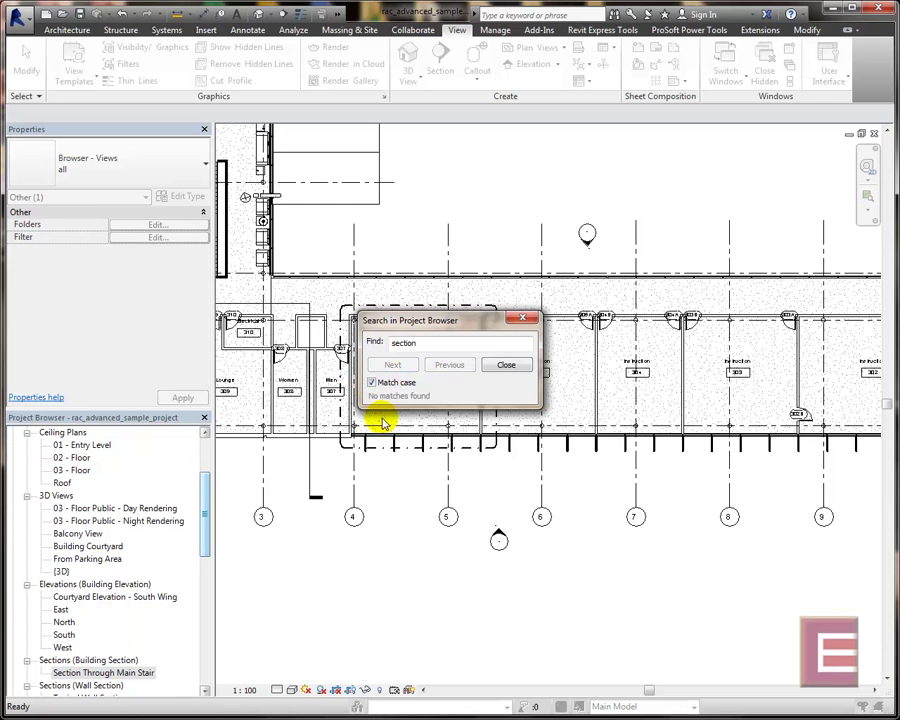
{"action": "left_click", "coordinate": [512, 366]}
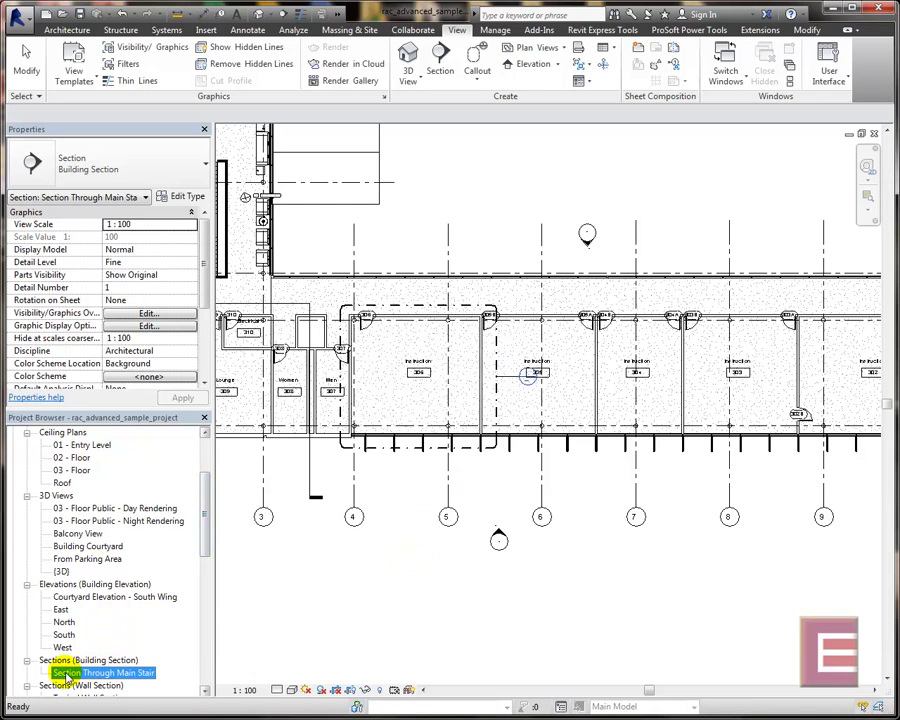
{"action": "double_click", "coordinate": [115, 673]}
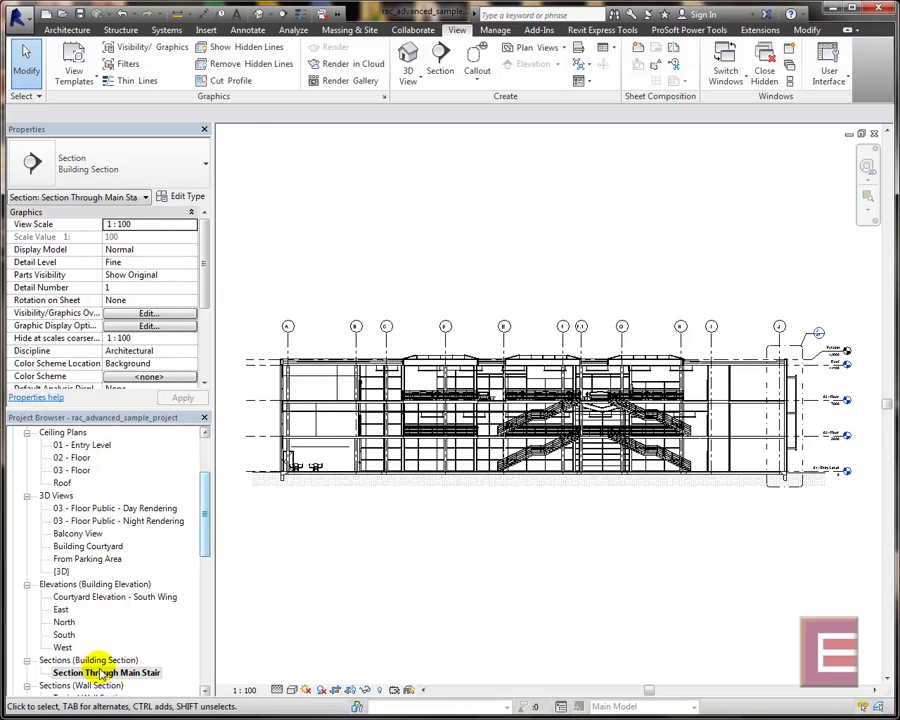